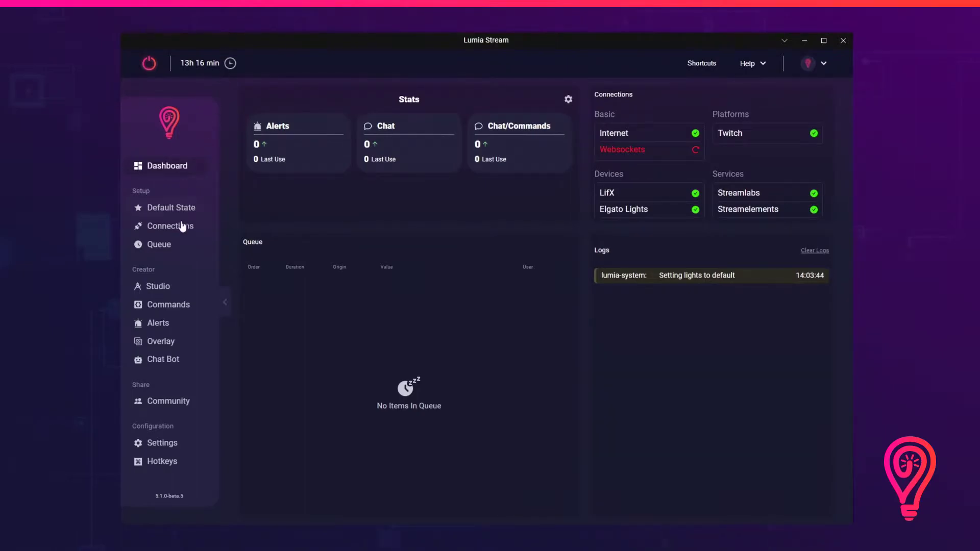
Add Elgato Streamdeck under Connections > Devices, connect it, and save the connections.
left_click(170, 226)
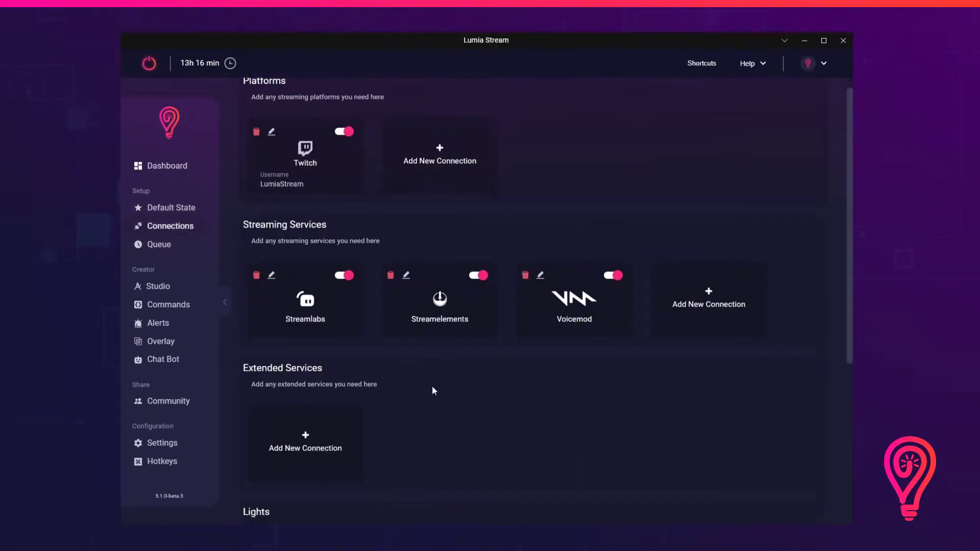
scroll(431, 384, "down", 5)
left_click(436, 462)
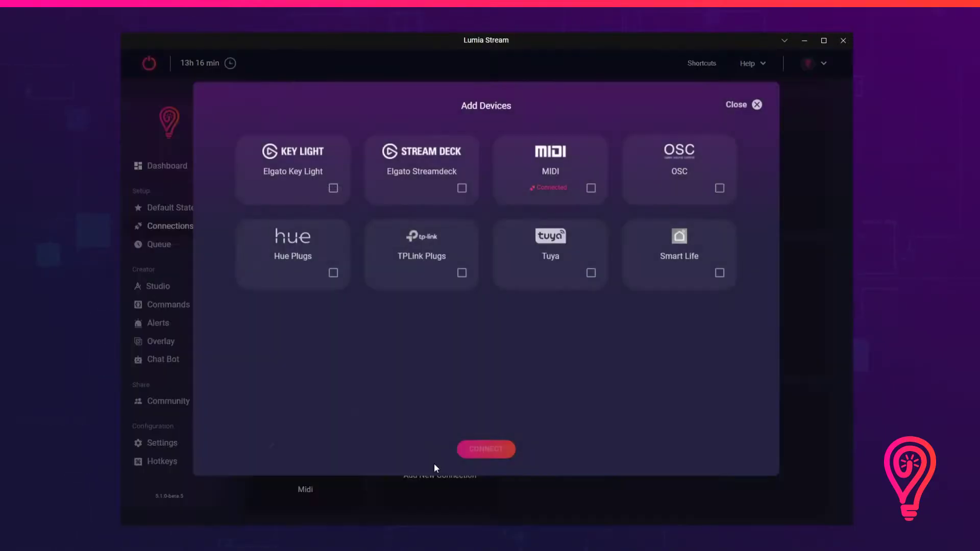
left_click(462, 188)
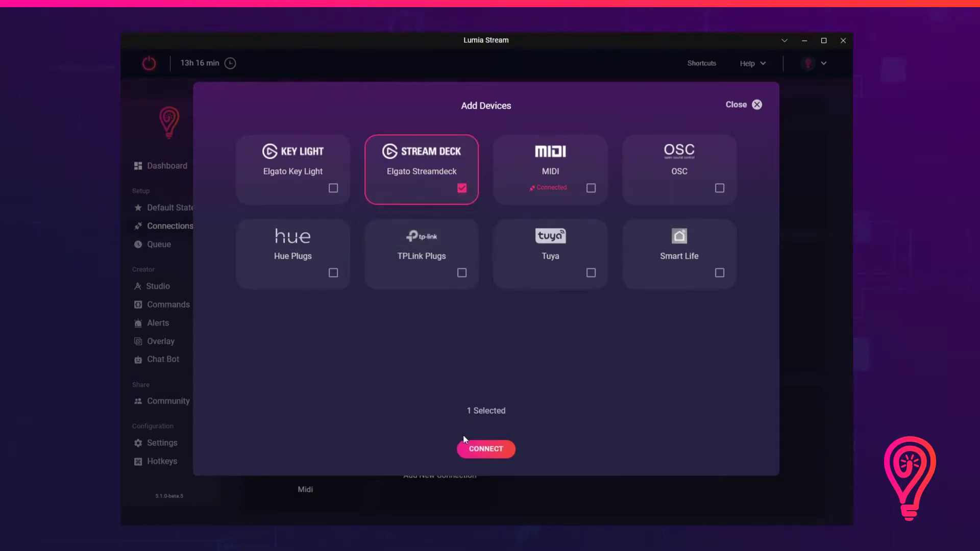
left_click(486, 449)
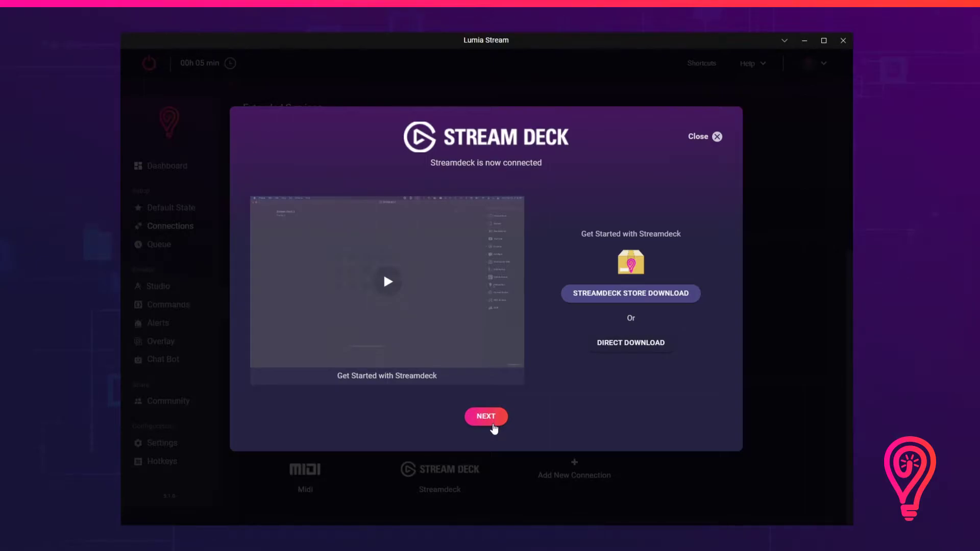
left_click(486, 416)
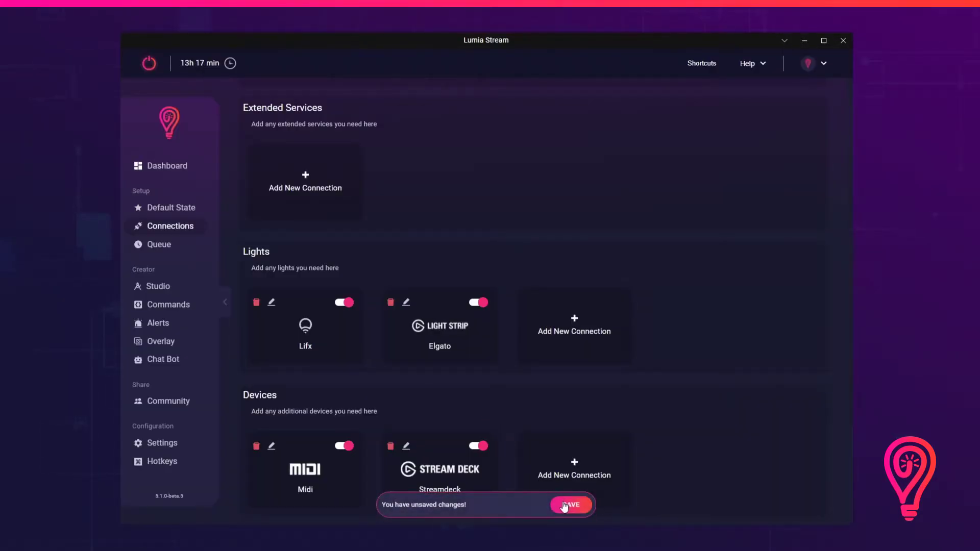
left_click(564, 506)
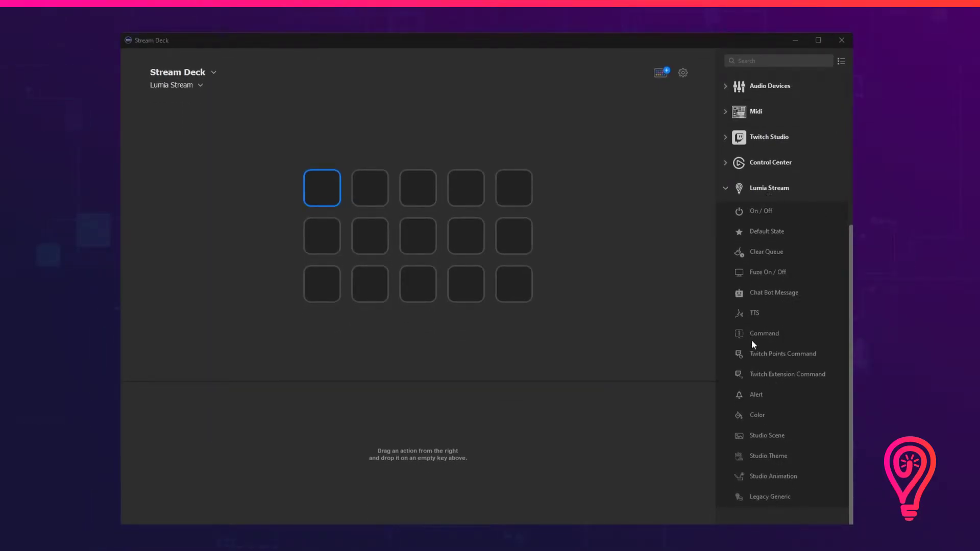
Put a Lumia Stream Command on the first key, titled and set to Blue Lights.
left_click_drag(751, 335, 321, 187)
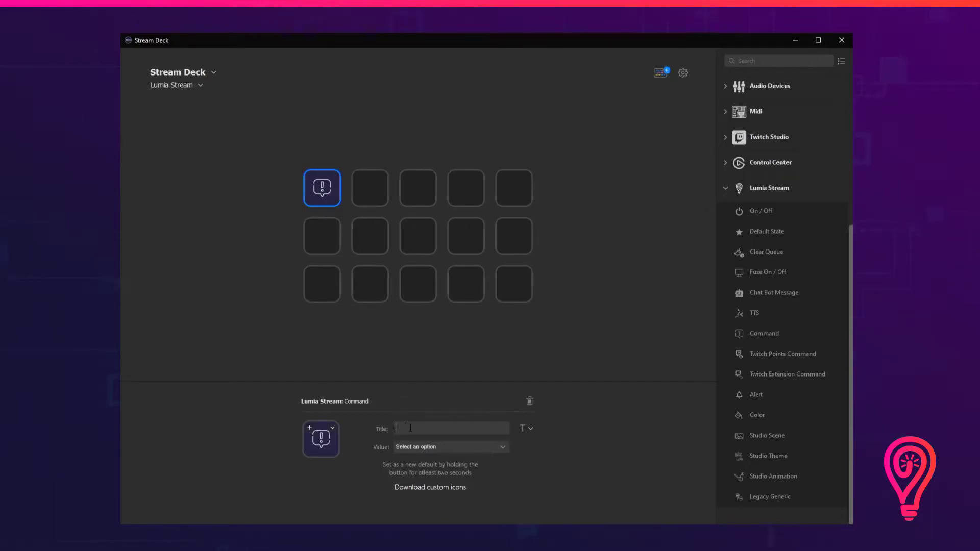
type("Blue Lights")
left_click(503, 444)
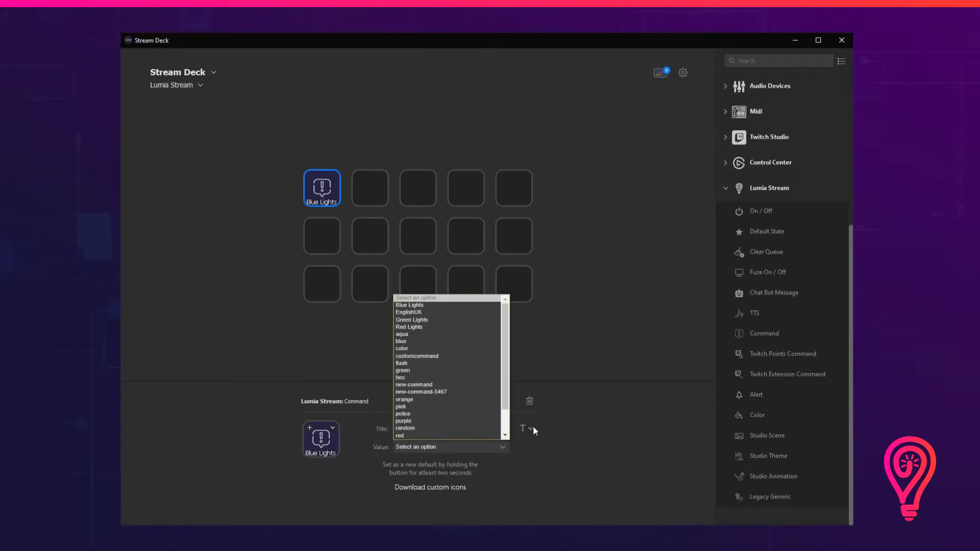
left_click(432, 307)
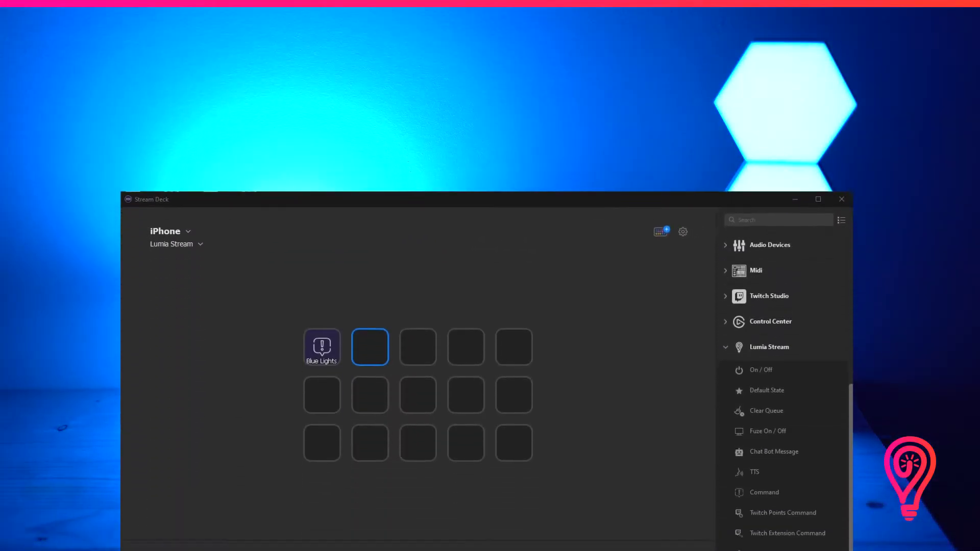
Put a Lumia Stream Color action titled Red on the second key, with pure red at full brightness.
left_click_drag(757, 417, 369, 186)
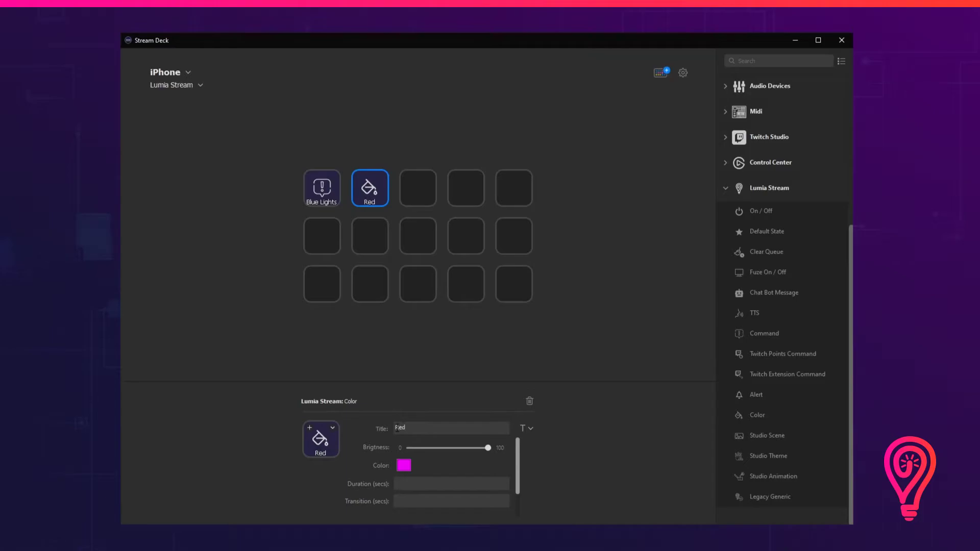
left_click(401, 466)
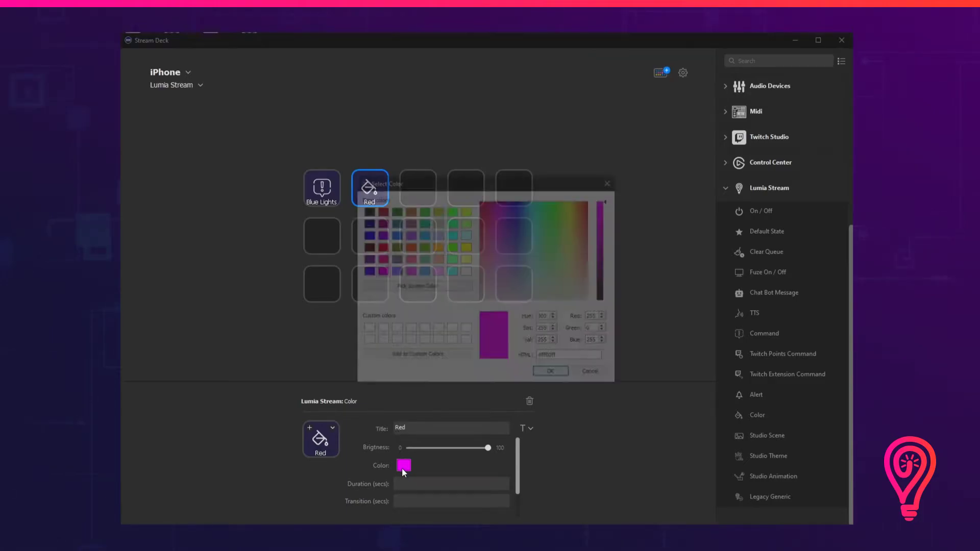
left_click(378, 247)
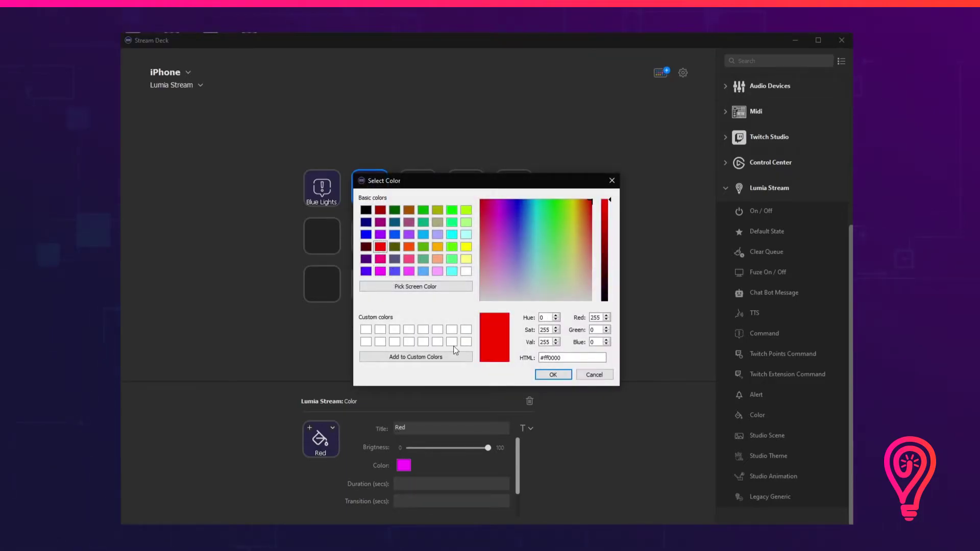
left_click(548, 376)
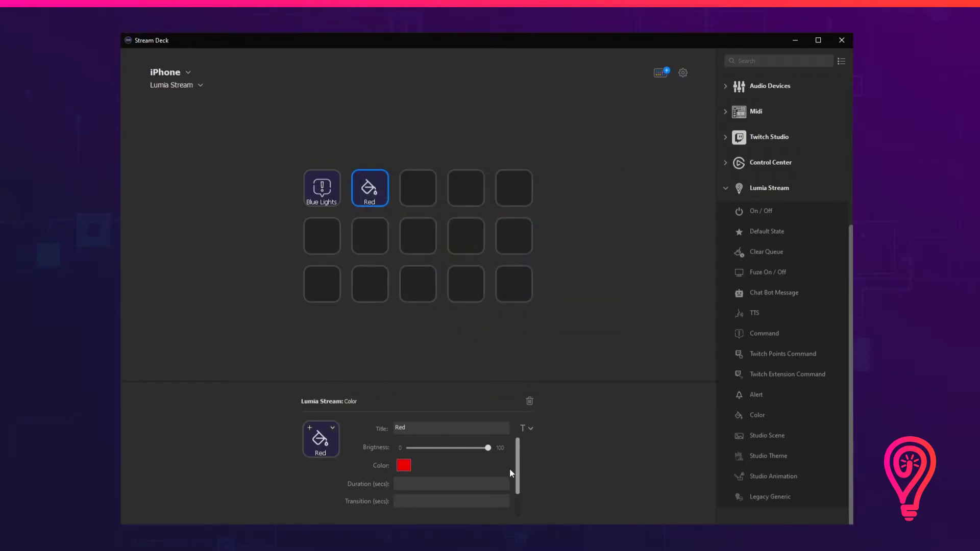
left_click_drag(487, 448, 494, 451)
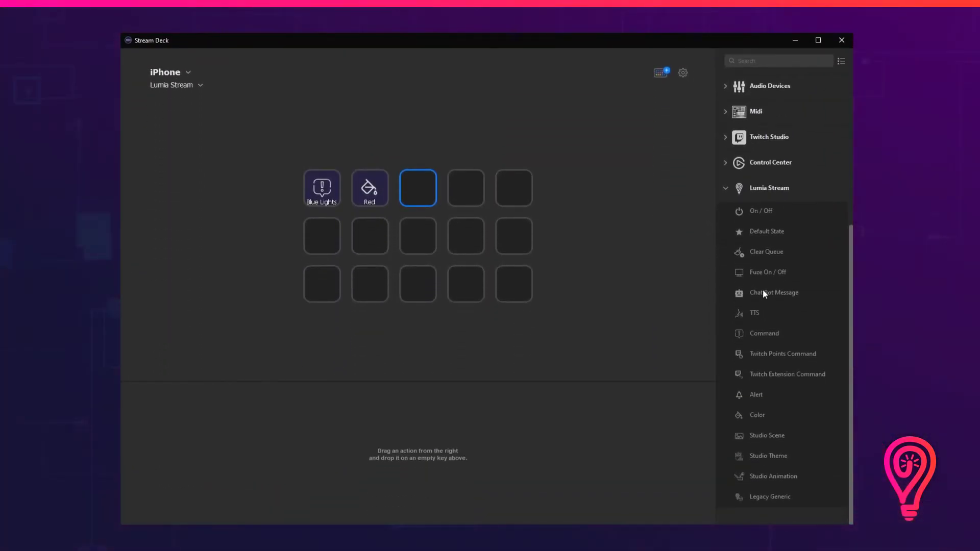
Put a Lumia Stream Chat Bot Message titled Hello on the third key and start its message text.
mouse_move(762, 292)
left_mouse_down()
mouse_move(438, 148)
mouse_move(411, 186)
left_mouse_up()
left_click(406, 426)
type("Hello")
left_click(407, 460)
type("Hel")
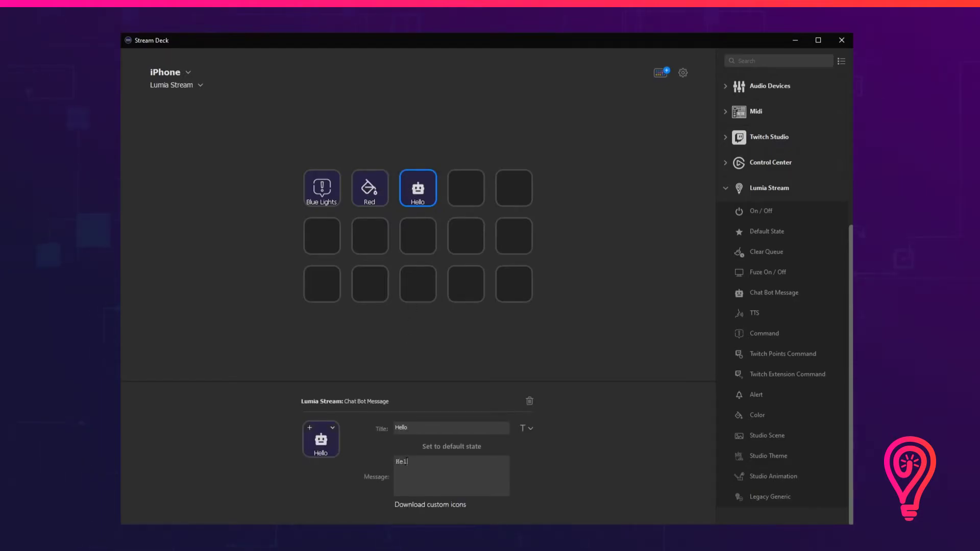
type("ssage")
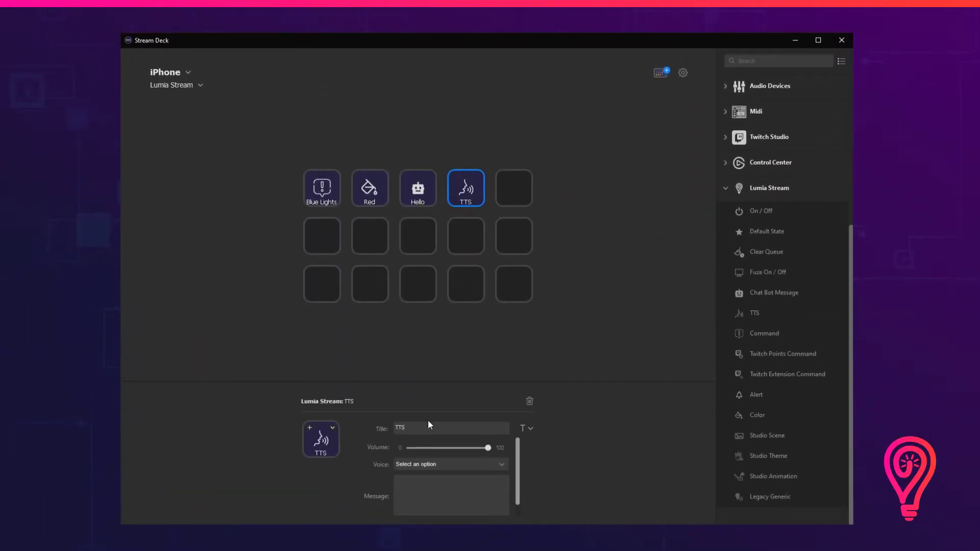
Set the fourth key's TTS action to the Microsoft David Desktop voice.
mouse_move(488, 448)
left_mouse_down()
mouse_move(461, 447)
mouse_move(488, 448)
left_mouse_up()
left_click(502, 462)
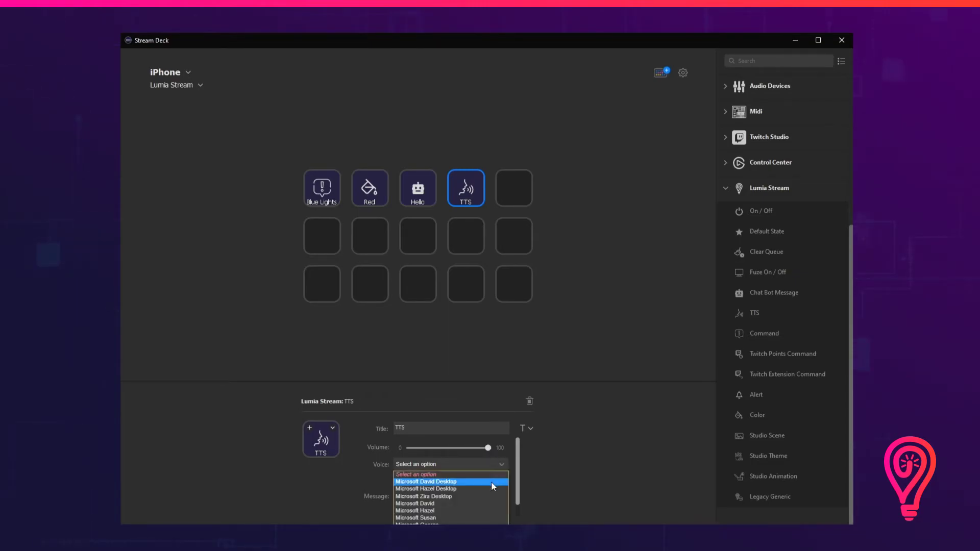
left_click(491, 481)
type("Hello this is")
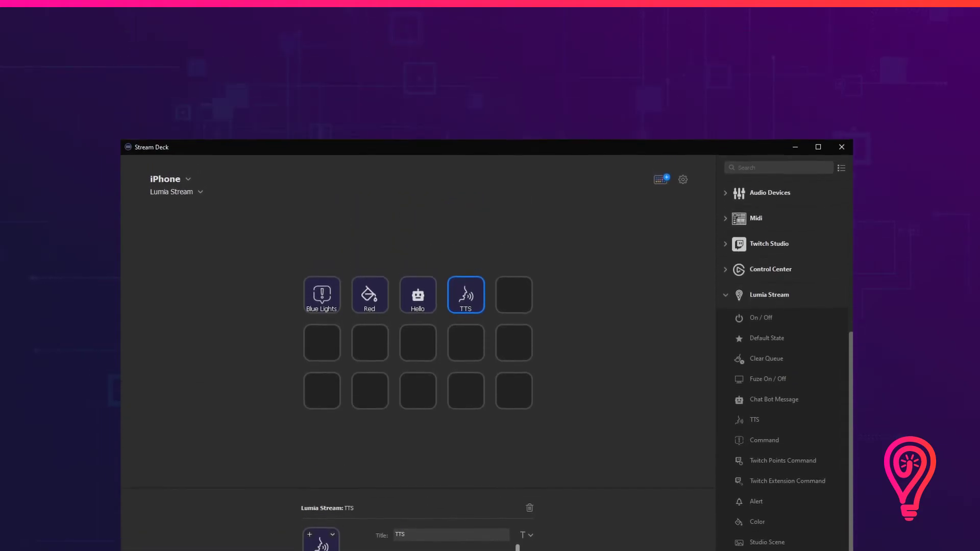